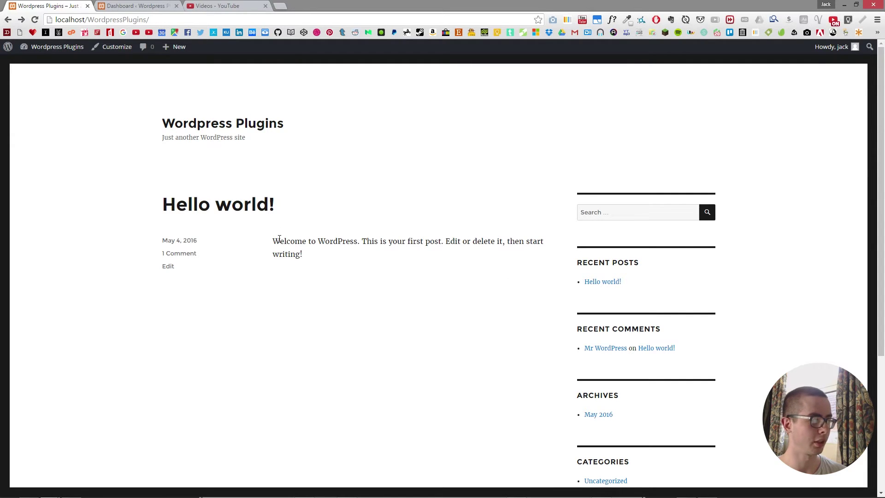
Step: Select and then deselect parts of the post's welcome text
left_click_drag(279, 239, 386, 257)
left_click(395, 261)
double_click(309, 238)
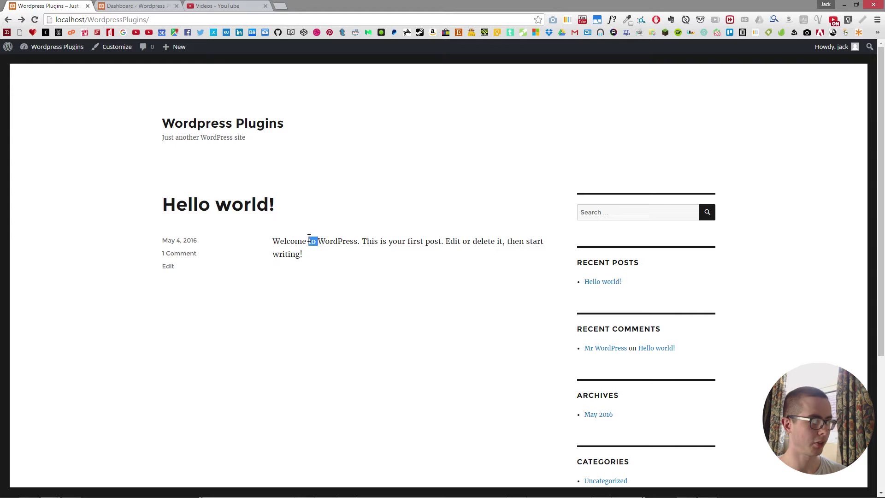
left_click(331, 266)
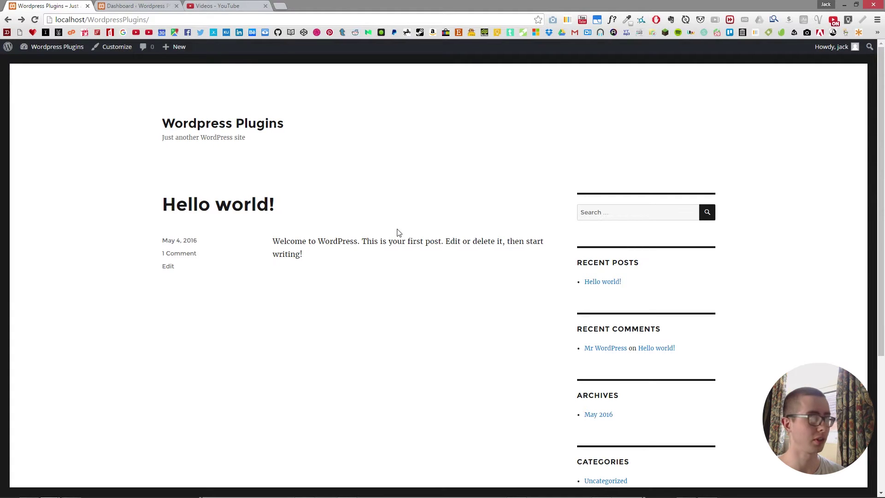
Step: Go to the admin dashboard and open the Plugins > Add New page
mouse_move(44, 47)
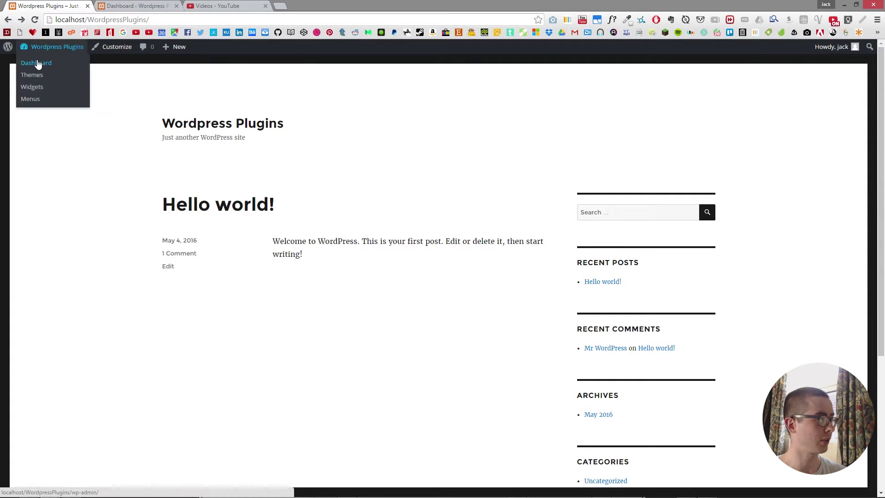
left_click(38, 62)
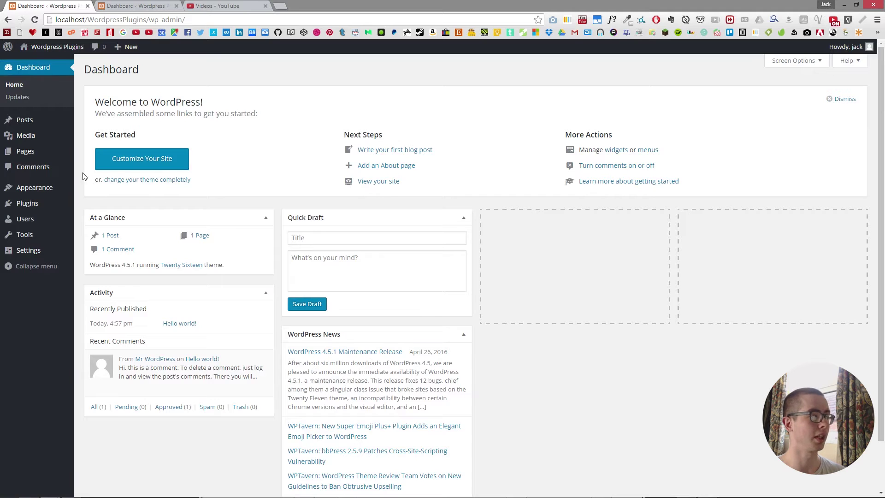
mouse_move(42, 203)
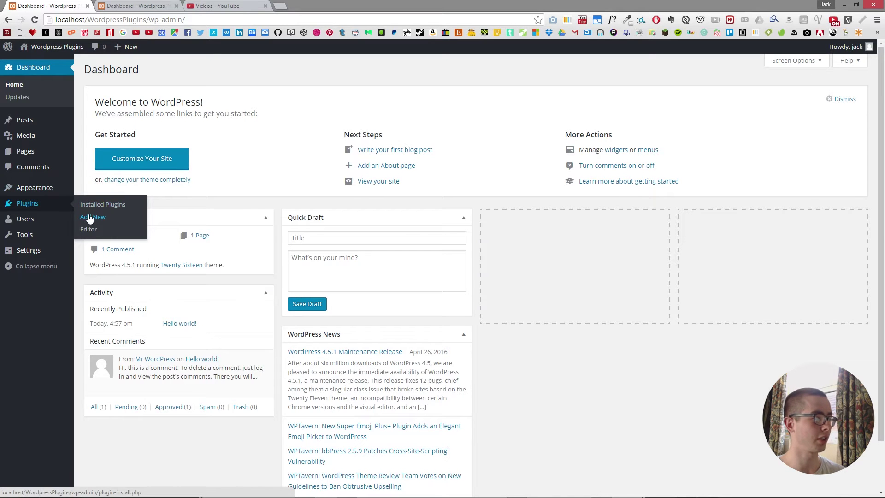
left_click(91, 217)
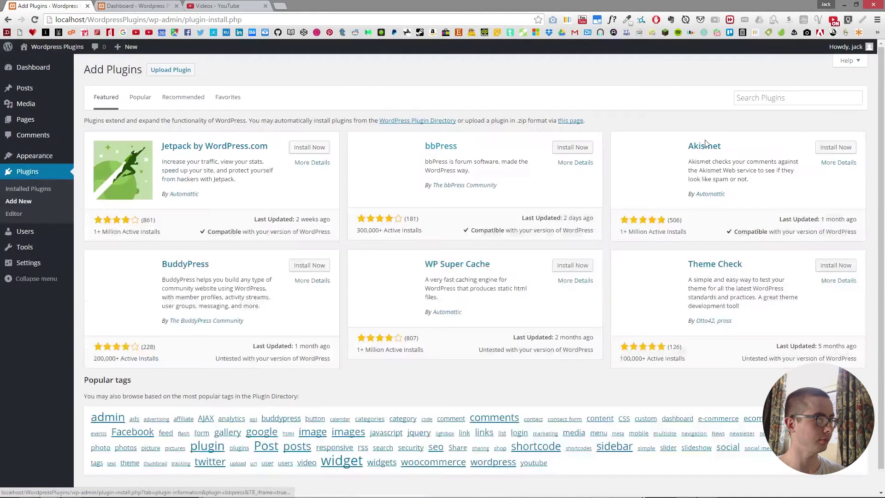
Step: Search the plugin directory for 'Google Fonts' and install Easy Google Fonts
left_click(754, 99)
type("Google Fonts")
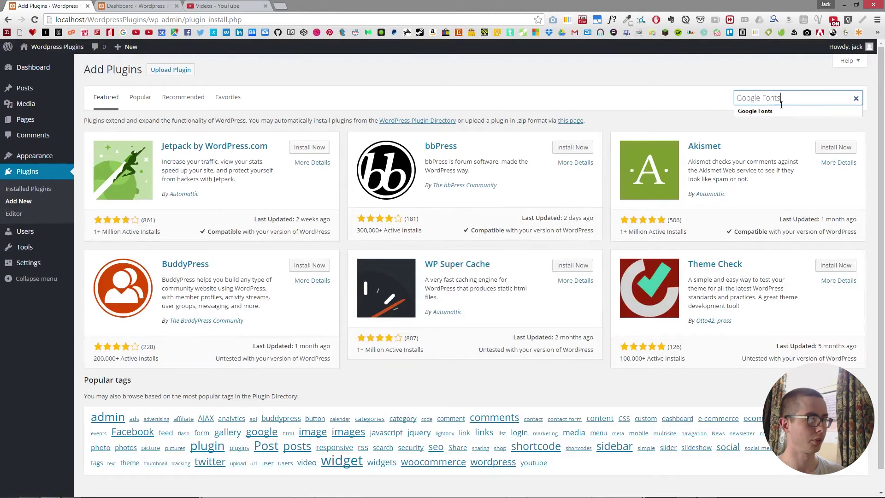
left_click(790, 110)
key("Return")
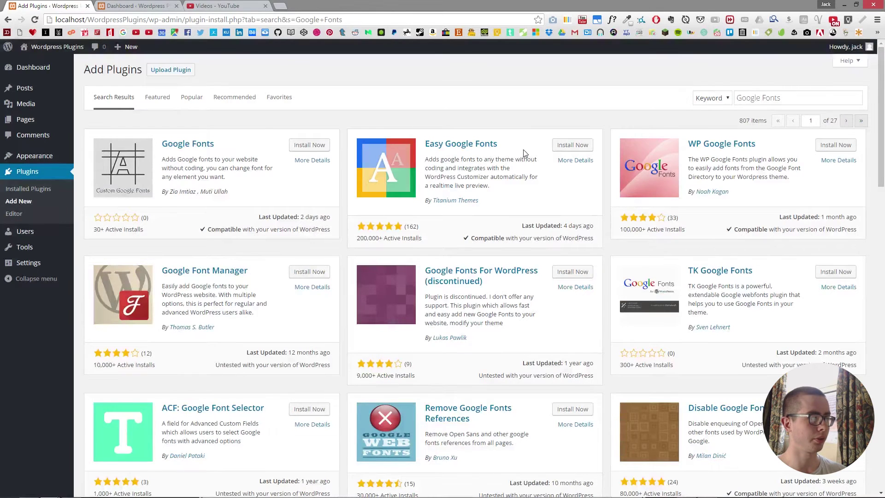
left_click(571, 146)
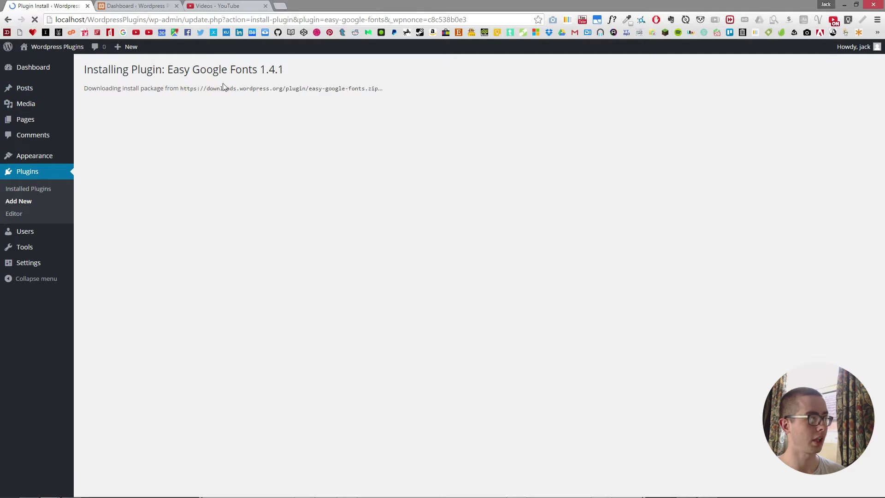
Step: Activate the newly installed Easy Google Fonts 1.4.1 plugin
left_click(110, 149)
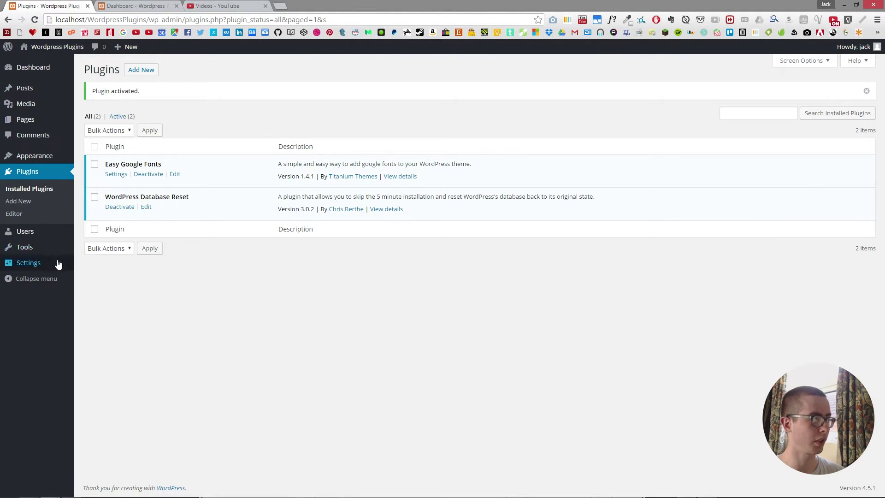
mouse_move(57, 261)
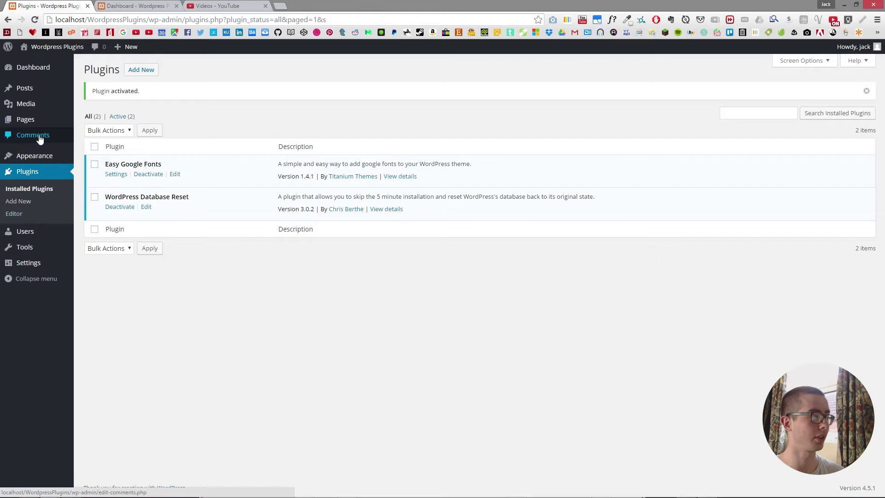
mouse_move(43, 155)
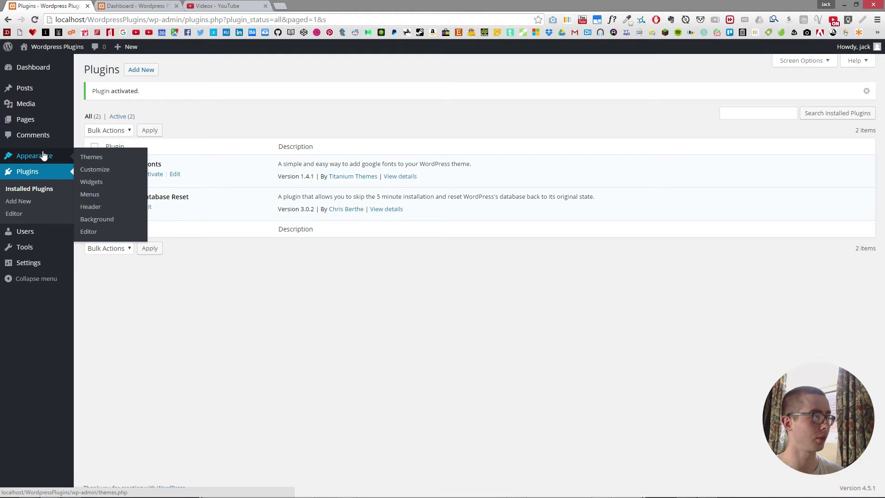
Step: Open Customize > Typography > Default Typography and expand the Paragraphs font settings
left_click(95, 170)
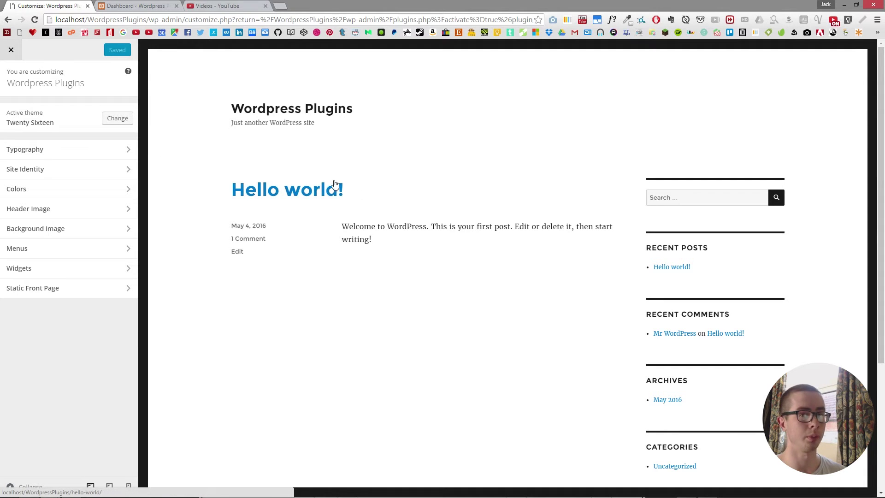
left_click(119, 153)
left_click(87, 110)
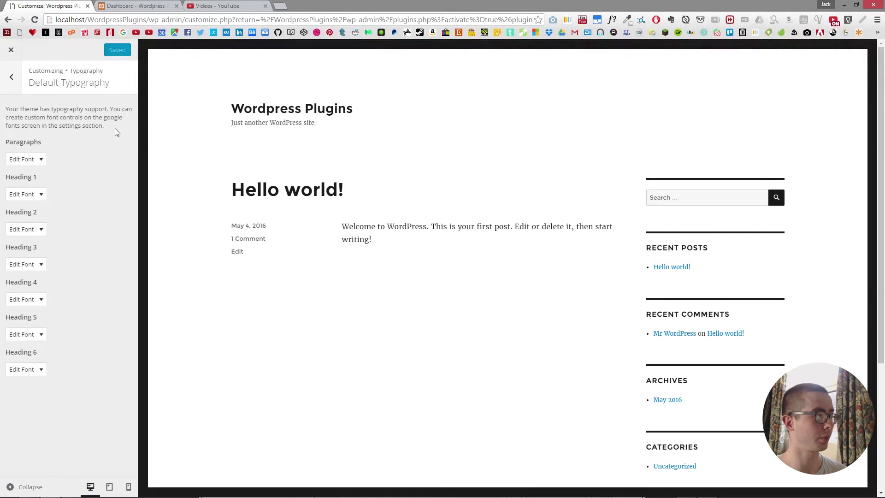
left_click(30, 160)
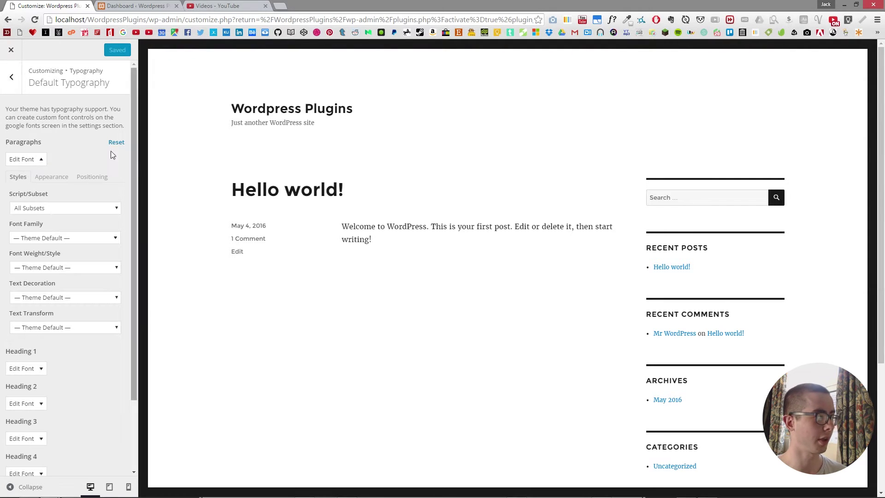
Step: Browse the paragraph Styles, Appearance and Positioning tabs, returning to Styles
scroll(58, 391, "down", 2)
scroll(84, 286, "up", 2)
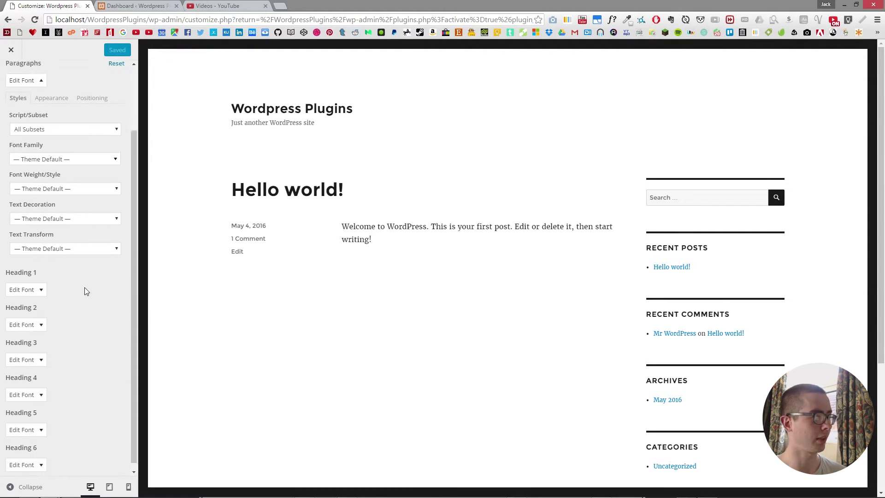
left_click(65, 178)
left_click(90, 179)
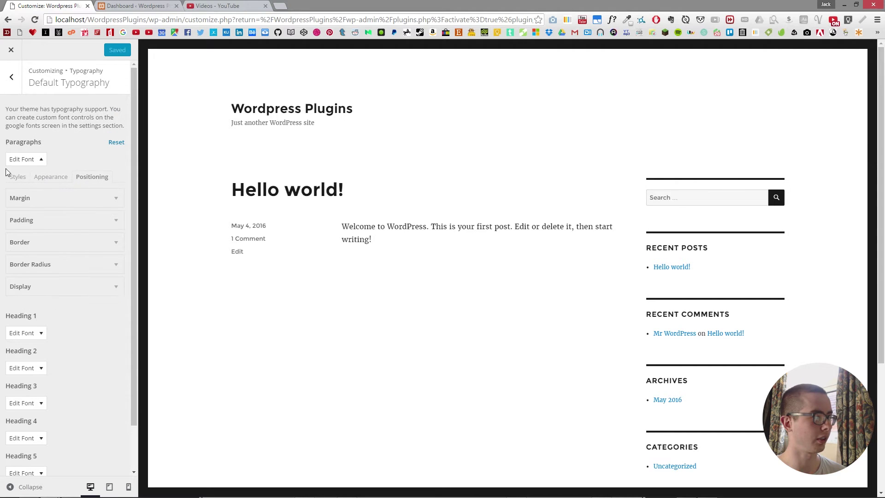
left_click(18, 179)
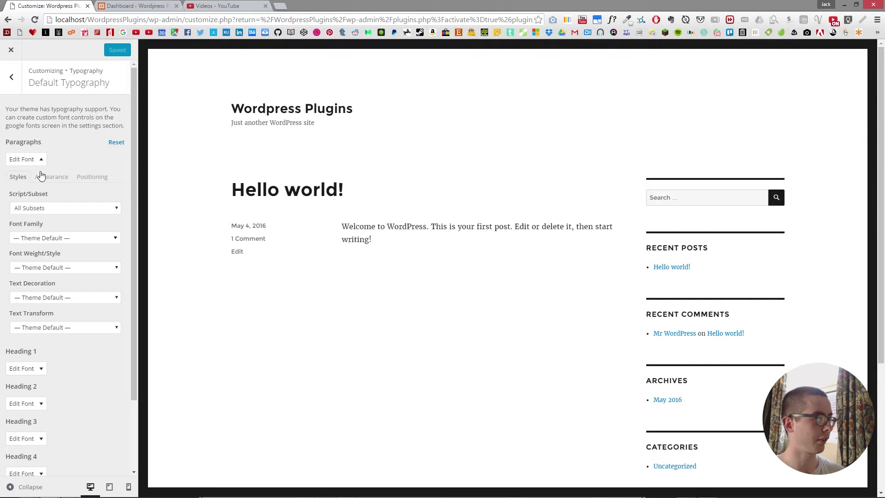
Step: Preview paragraph fonts Esteban, Hanuman, IM Fell French Canon SC, Kreon, Arya, Arimo and BenchNine
left_click(46, 244)
scroll(56, 300, "down", 10)
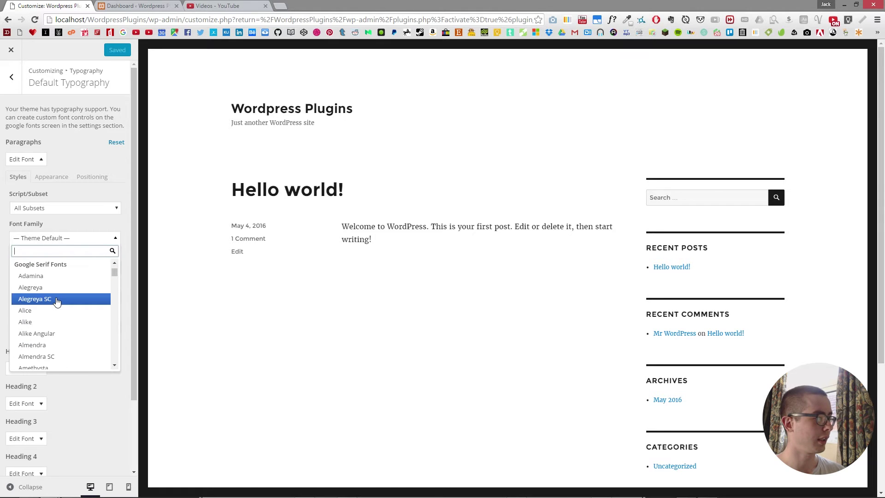
scroll(57, 301, "down", 5)
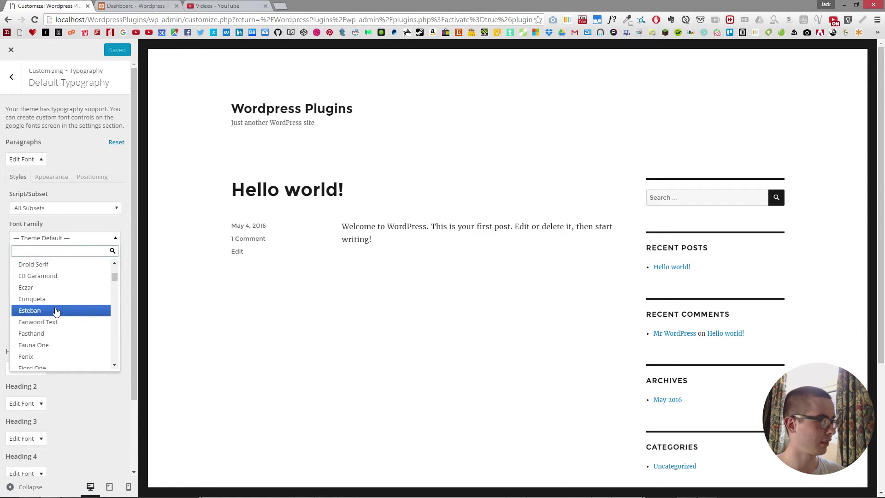
left_click(56, 311)
scroll(55, 312, "down", 8)
left_click(55, 311)
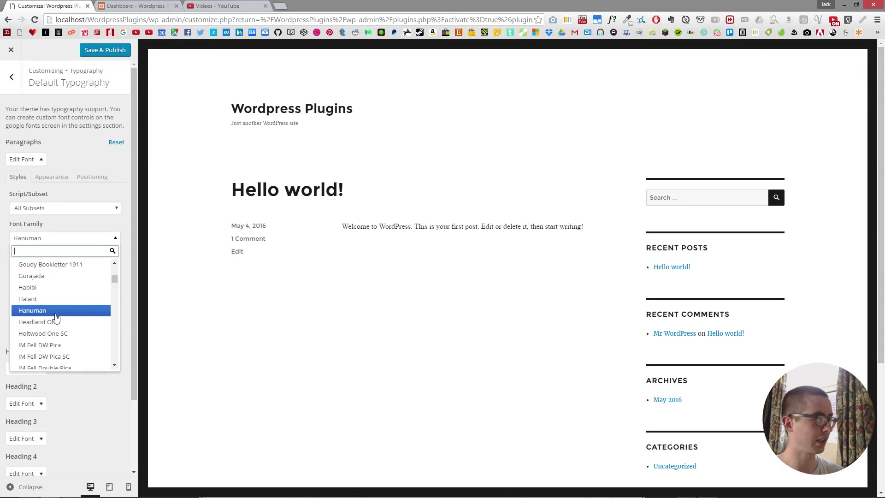
scroll(69, 309, "down", 3)
left_click(56, 333)
scroll(55, 310, "down", 8)
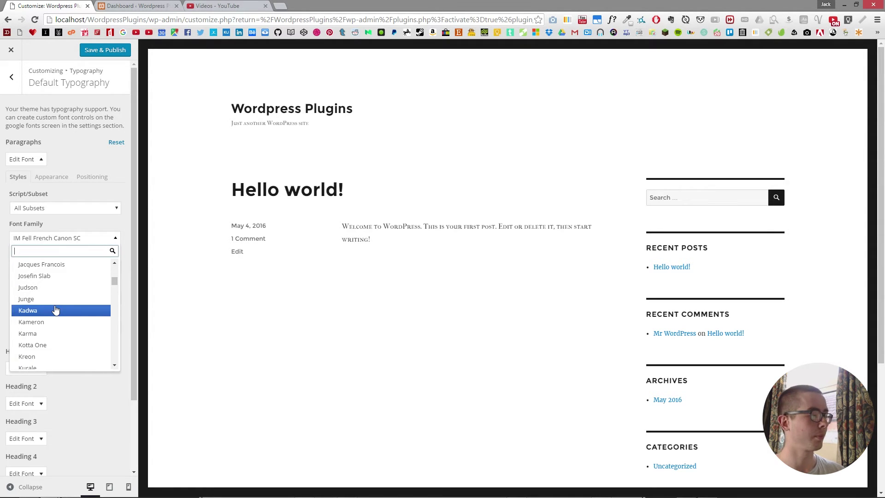
scroll(53, 303, "down", 2)
left_click(54, 311)
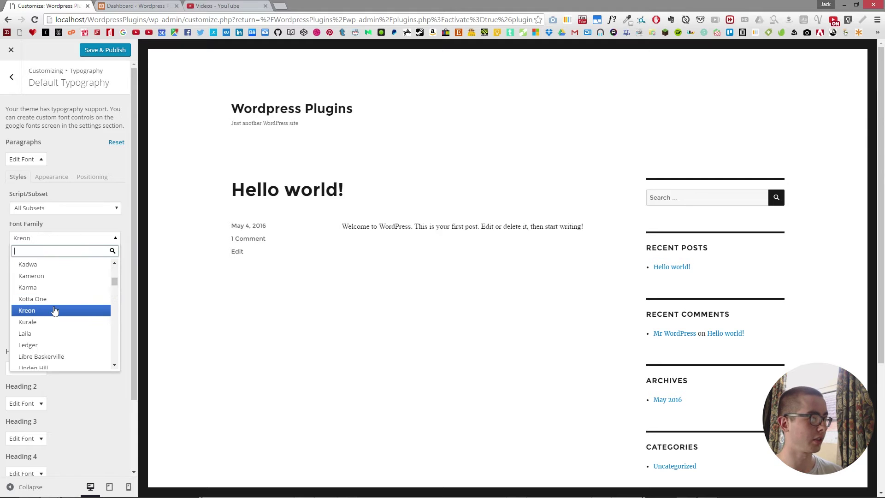
scroll(55, 311, "down", 12)
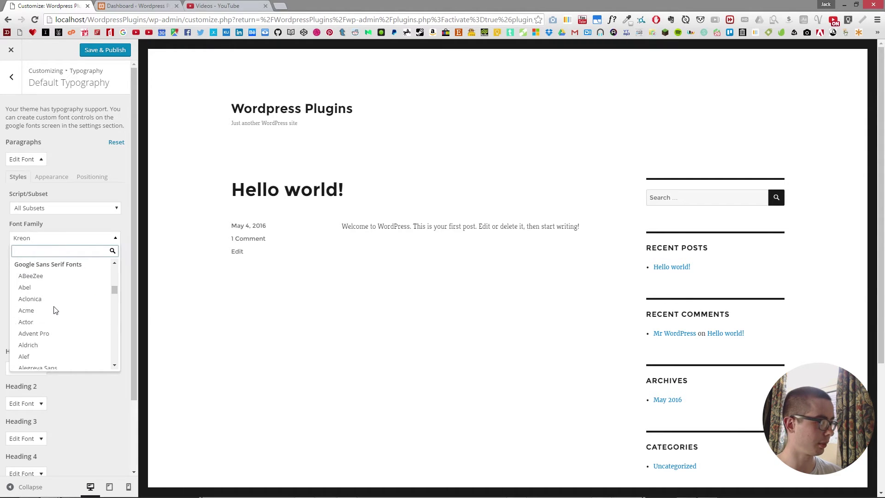
scroll(54, 310, "down", 5)
left_click(56, 334)
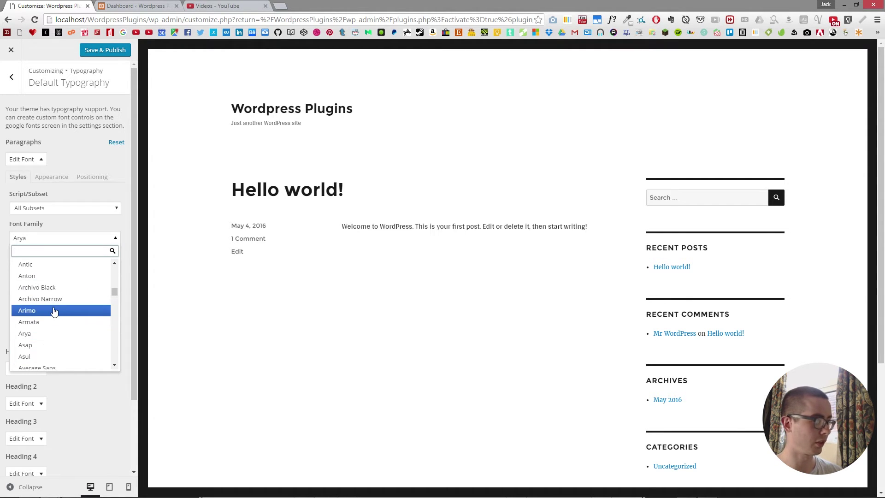
left_click(54, 310)
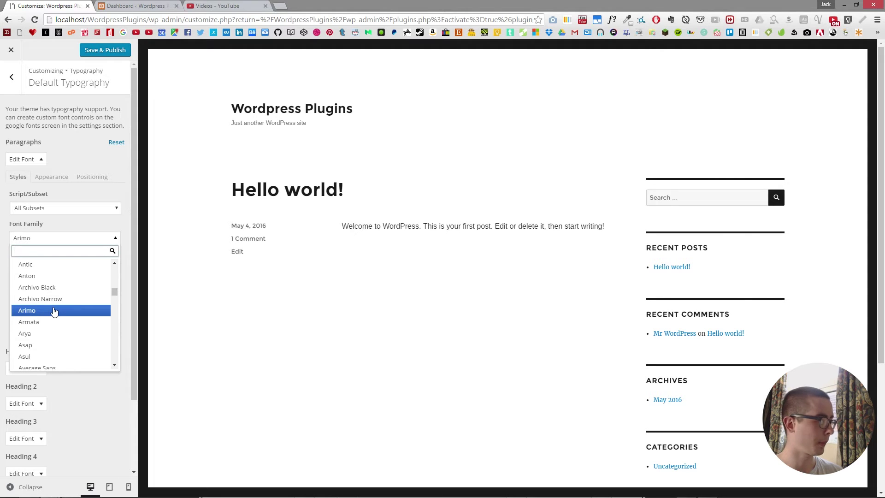
scroll(54, 311, "down", 3)
left_click(49, 311)
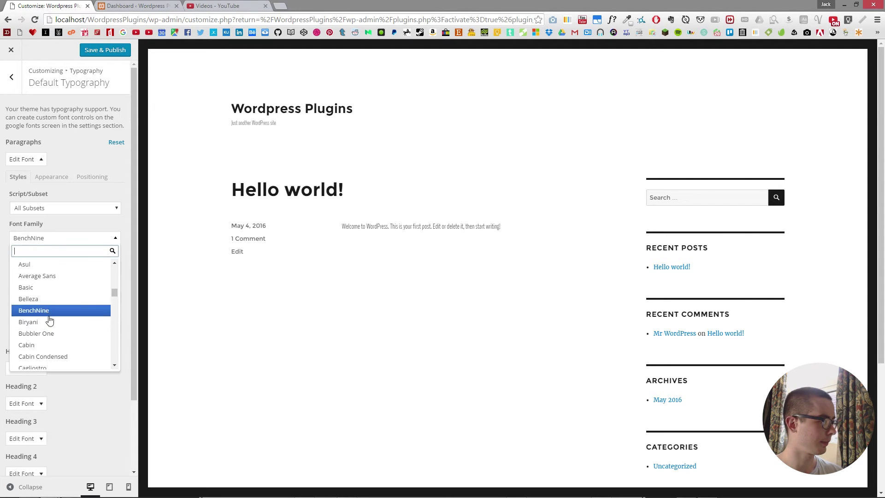
Step: Set the paragraph font to Biryani at Regular weight
left_click(50, 322)
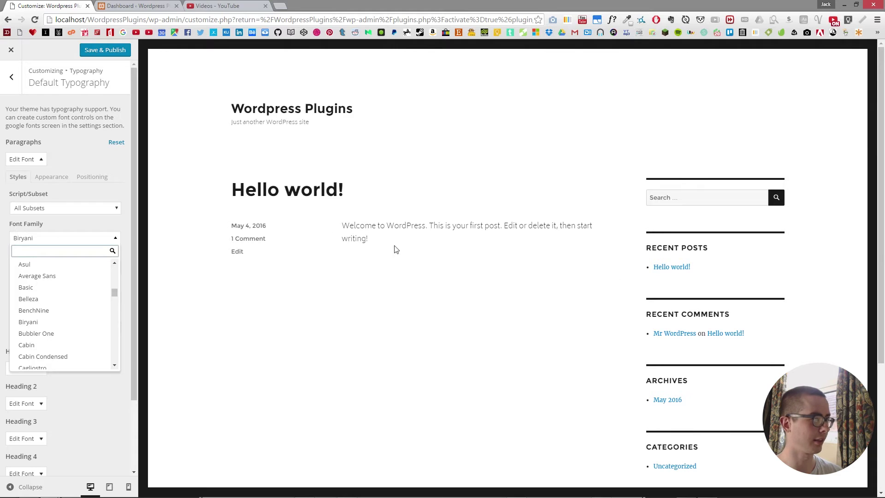
left_click(79, 150)
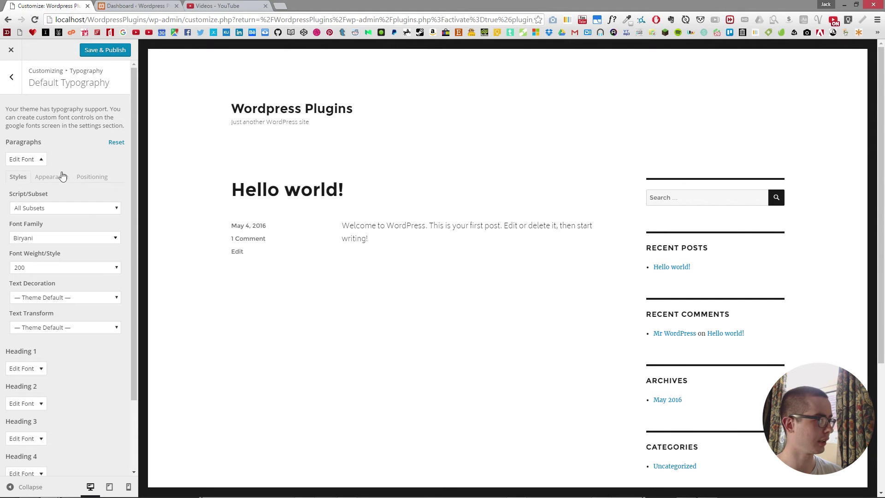
left_click(54, 263)
left_click(41, 296)
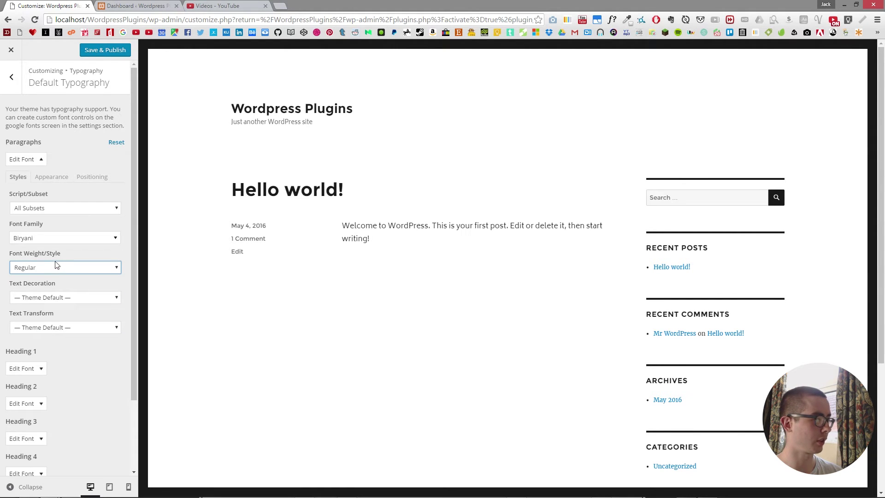
Step: Try paragraph font weights 700, 900 and 200, then return to Regular
left_click(56, 263)
left_click(38, 311)
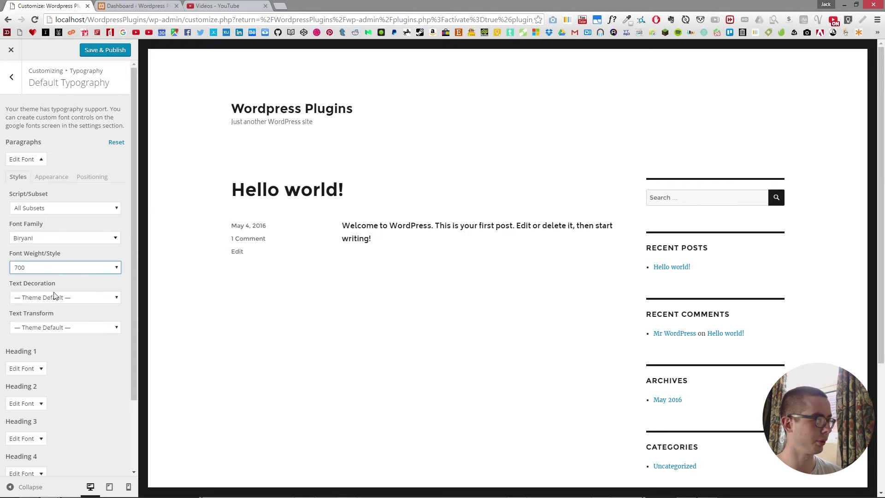
left_click(54, 267)
left_click(25, 336)
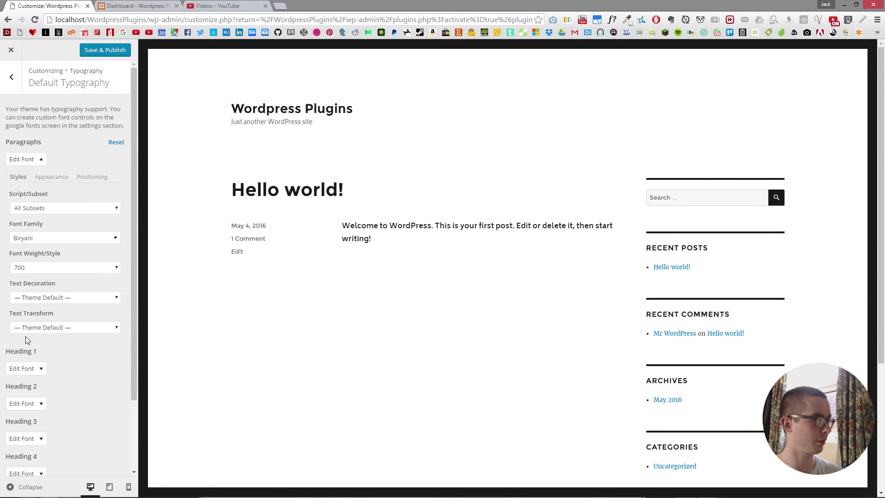
left_click(67, 272)
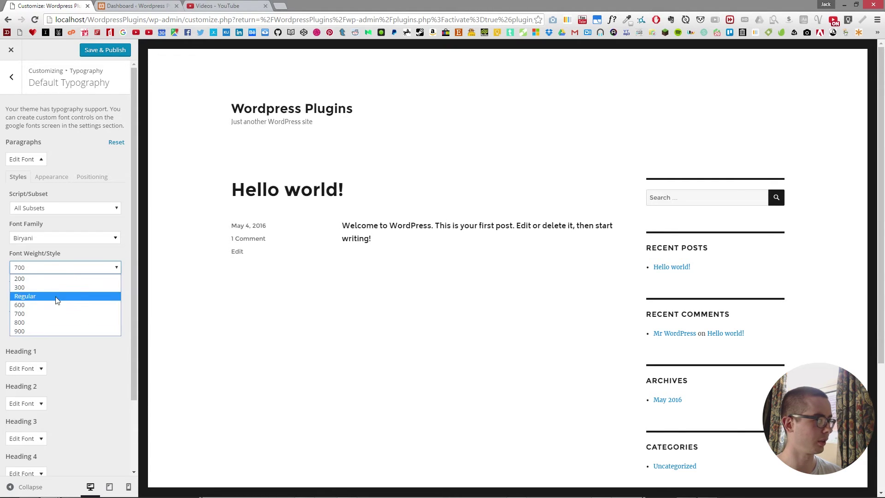
left_click(55, 331)
left_click(53, 271)
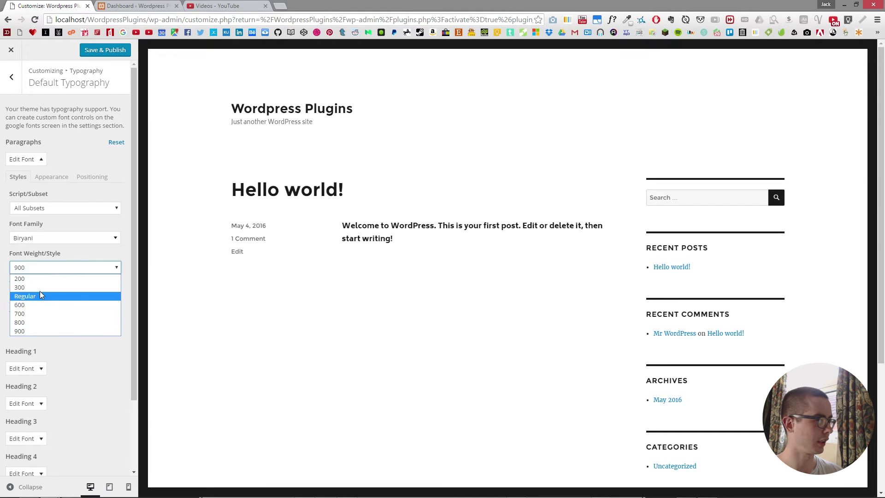
left_click(41, 279)
left_click(55, 268)
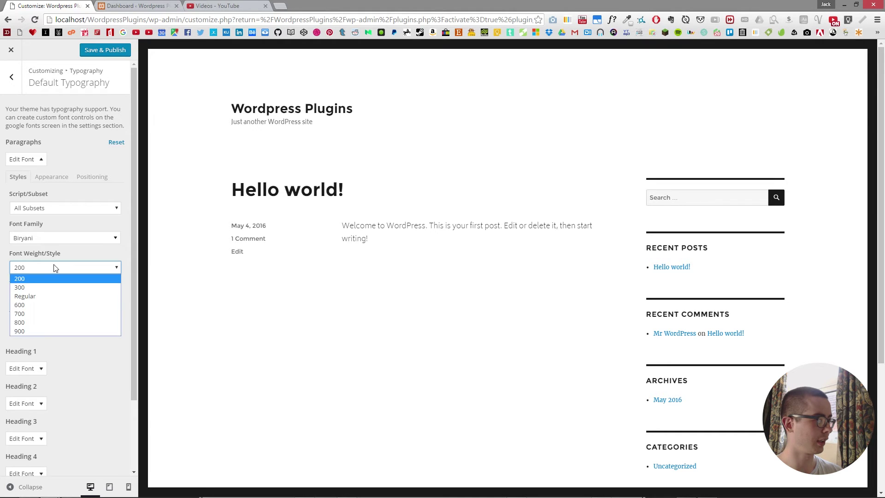
left_click(46, 297)
Step: Keep the default text decoration and try Uppercase text transform before setting None
left_click(51, 298)
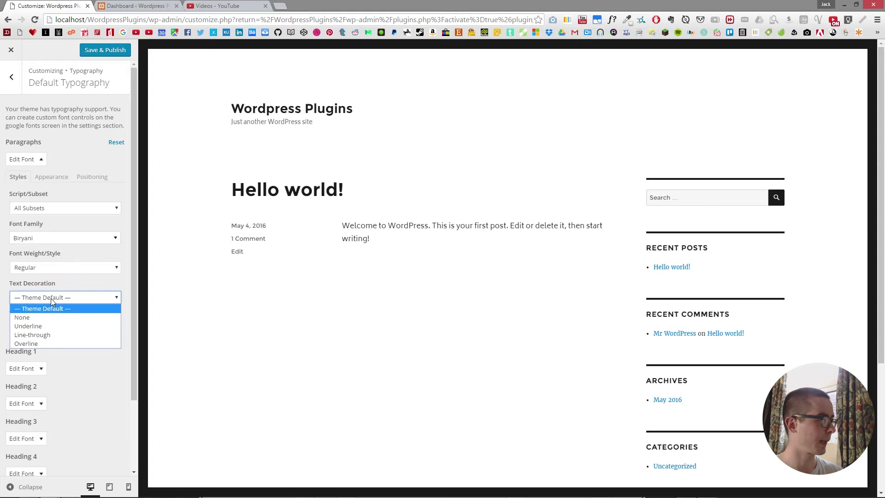
left_click(43, 309)
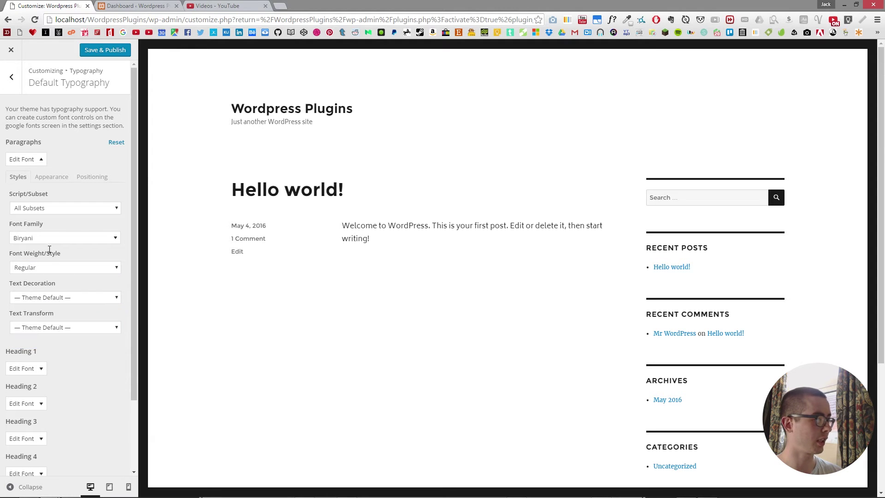
left_click(43, 327)
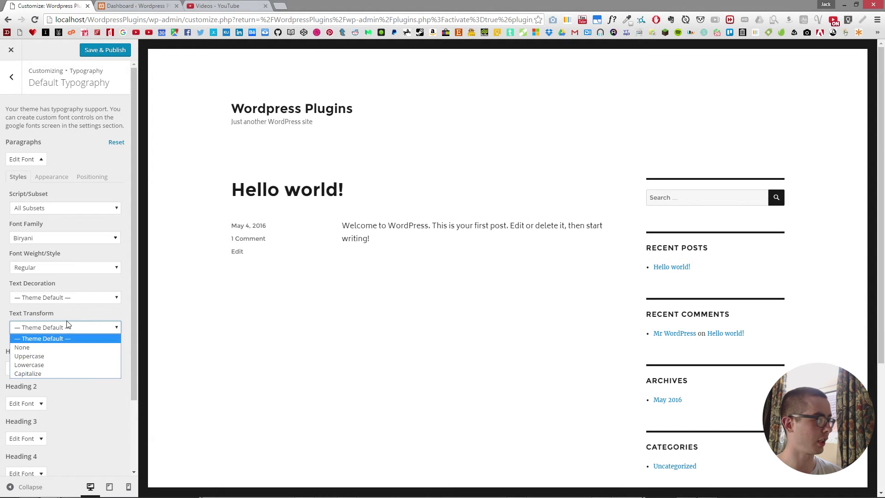
left_click(60, 356)
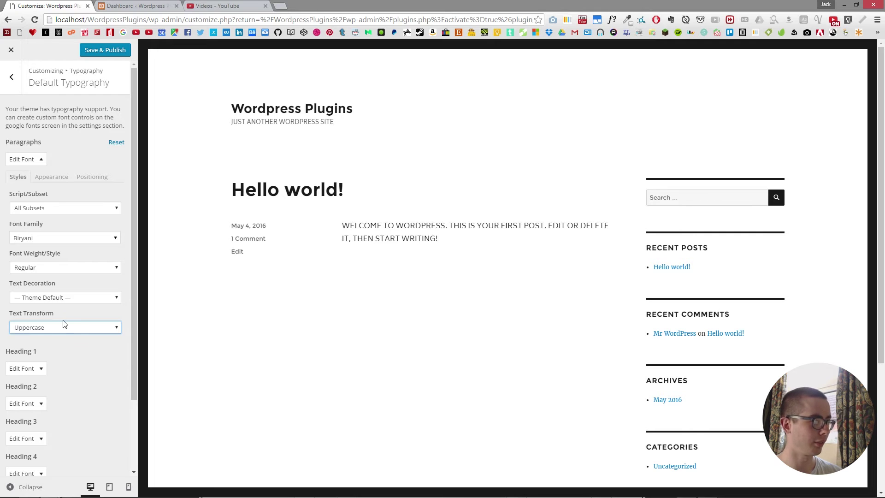
left_click(59, 327)
left_click(49, 349)
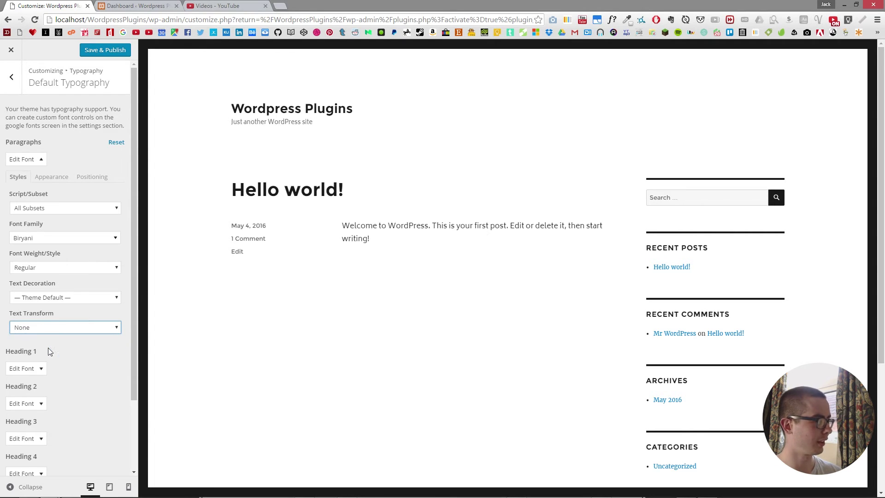
Step: Try 12px paragraph font size and 19px letter spacing, then reset both to defaults
left_click(51, 177)
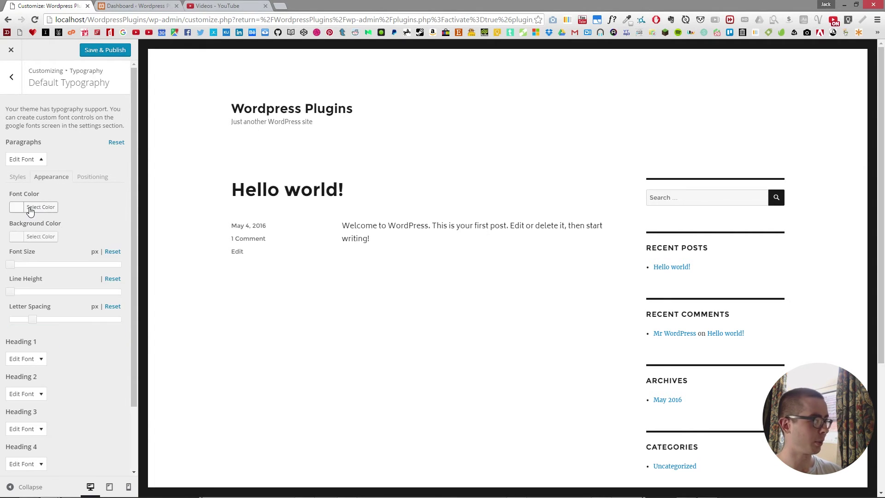
left_click_drag(10, 266, 10, 292)
left_click(112, 279)
left_click(113, 253)
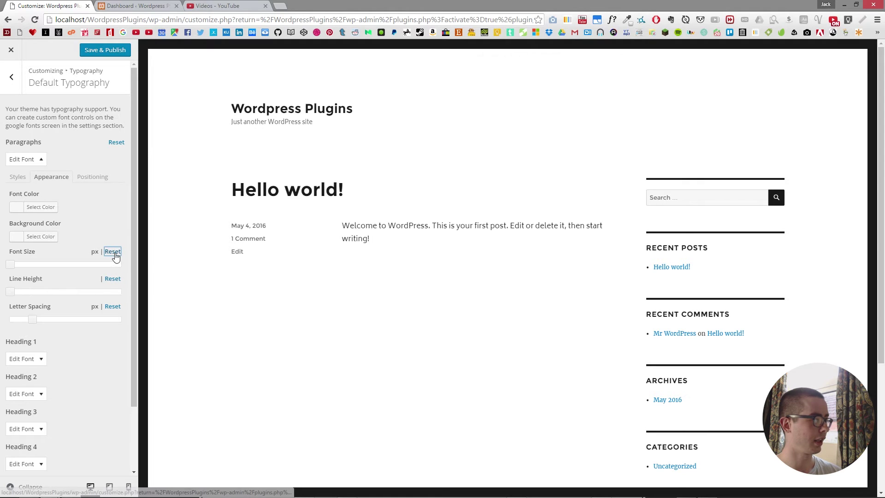
left_click_drag(34, 320, 122, 327)
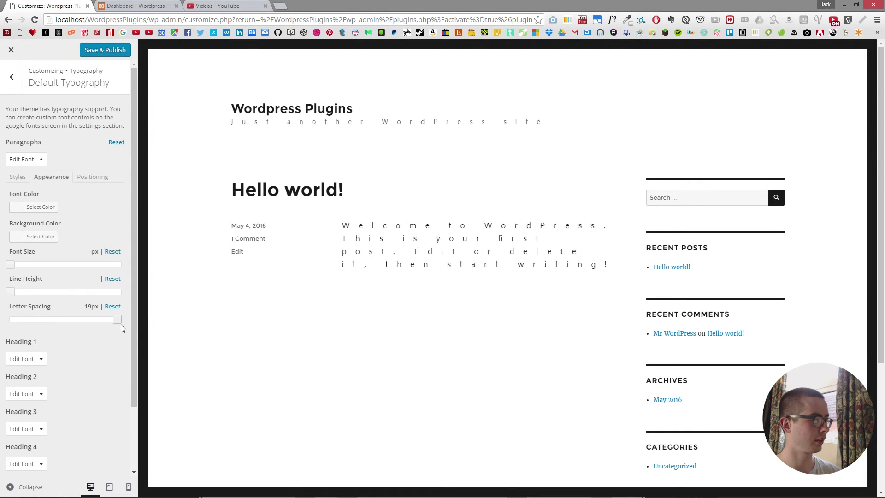
left_click(113, 306)
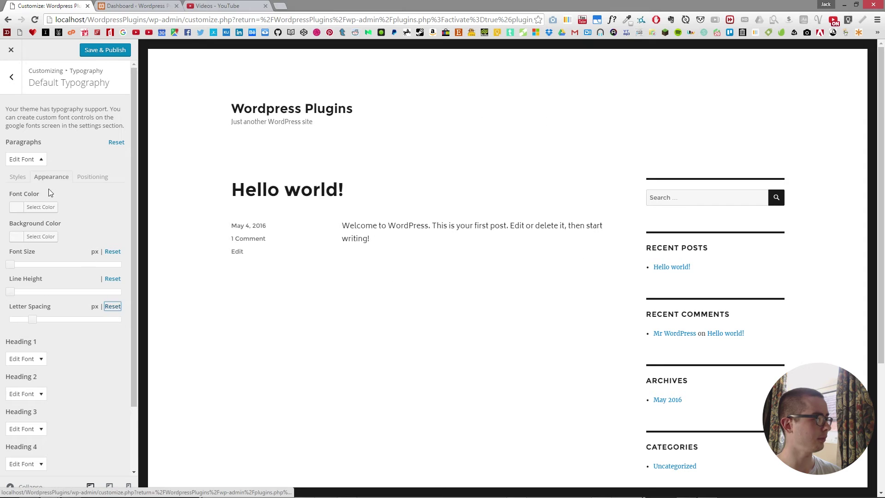
Step: Review the paragraph margin, padding and border options, then collapse the paragraph settings
left_click(103, 181)
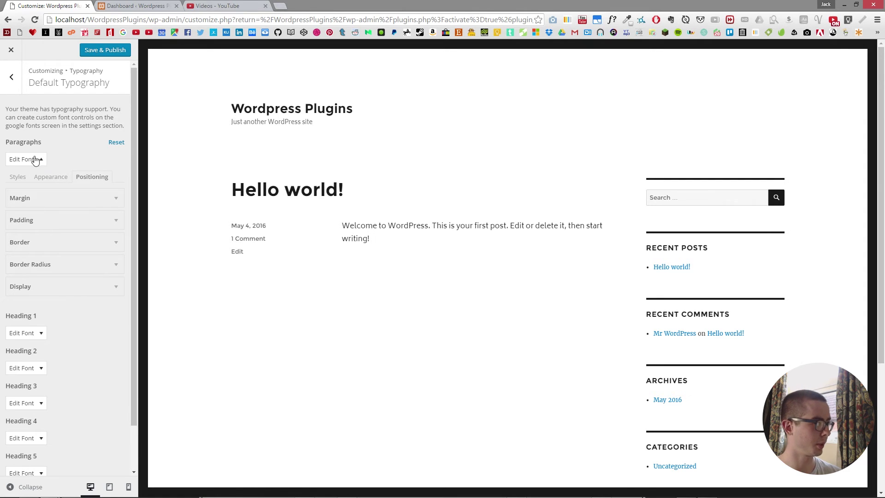
scroll(92, 331, "down", 2)
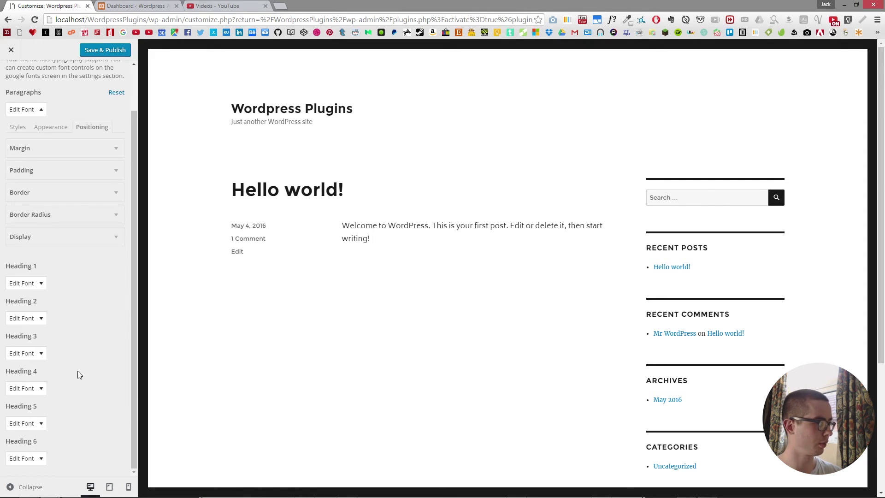
scroll(57, 269, "up", 2)
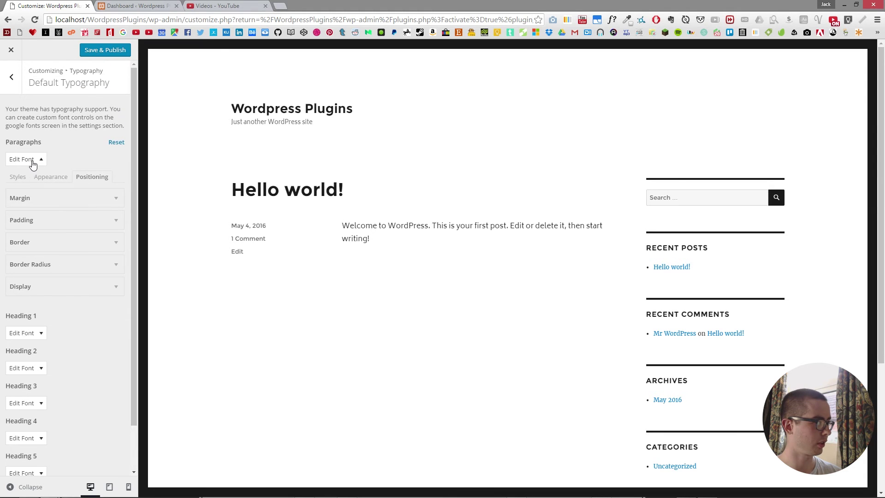
left_click(32, 161)
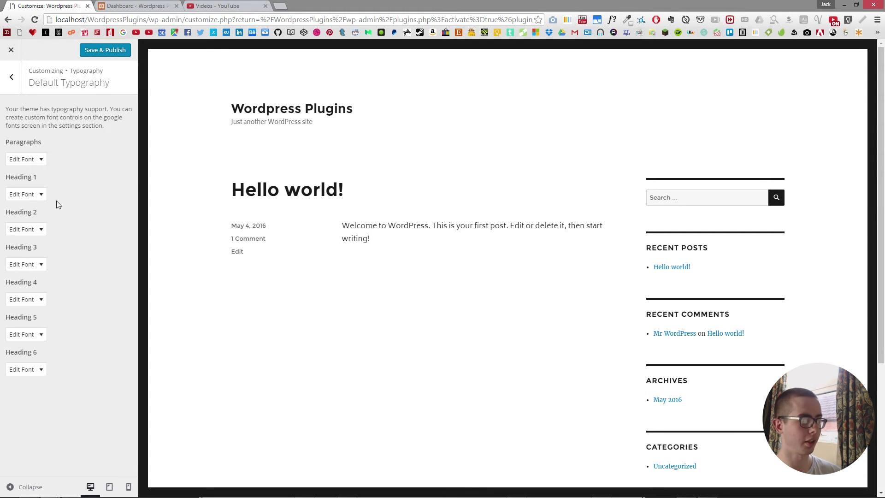
Step: Expand Heading 2's font settings and flip between its Styles, Appearance and Positioning tabs, ending on Positioning
left_click(20, 236)
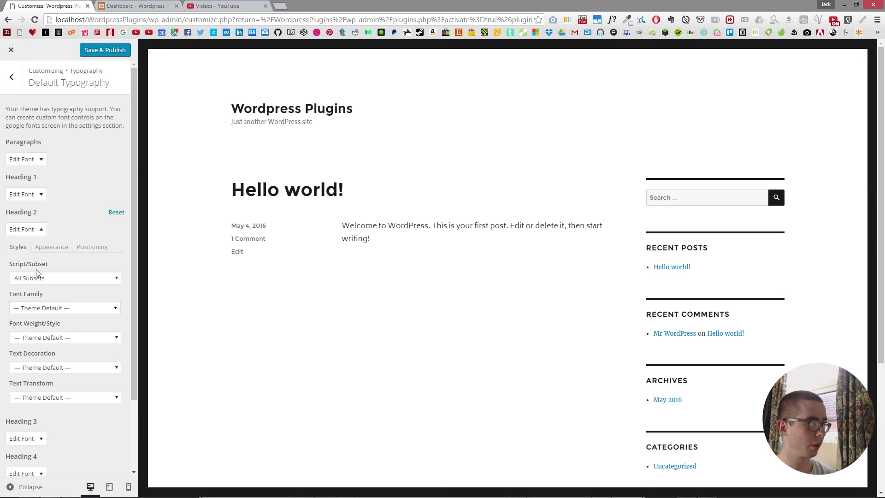
left_click(59, 249)
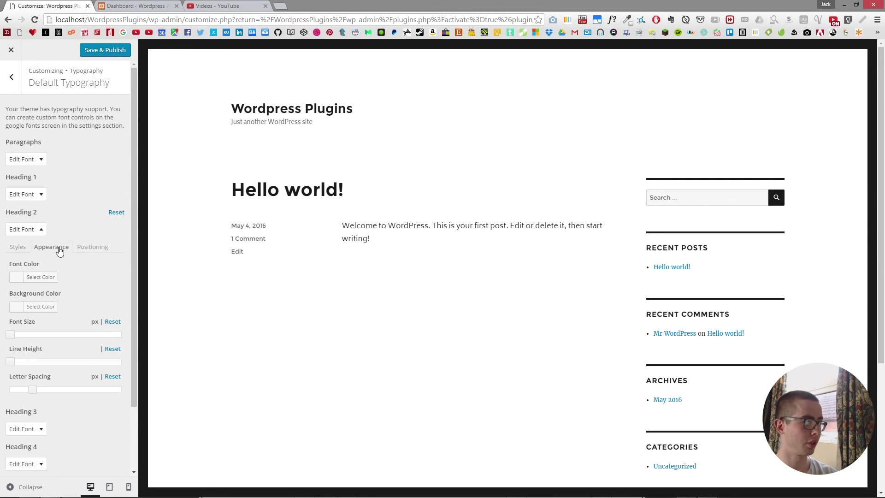
left_click(18, 249)
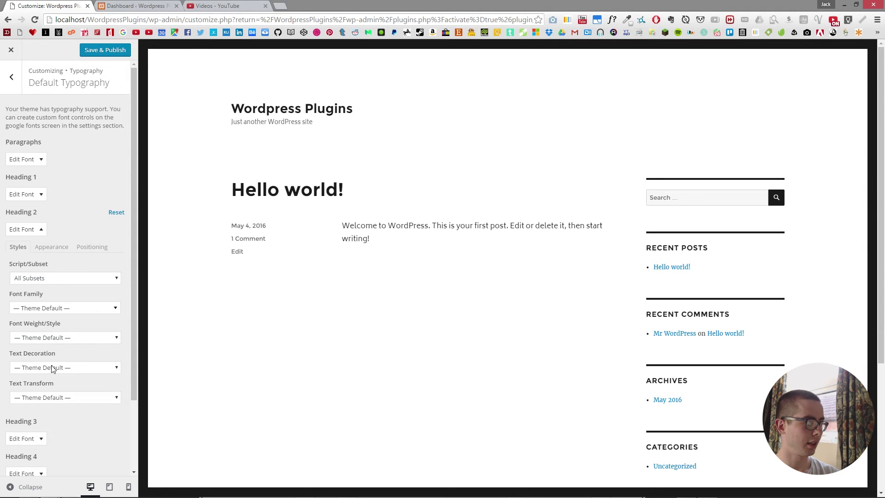
left_click(91, 247)
left_click(54, 248)
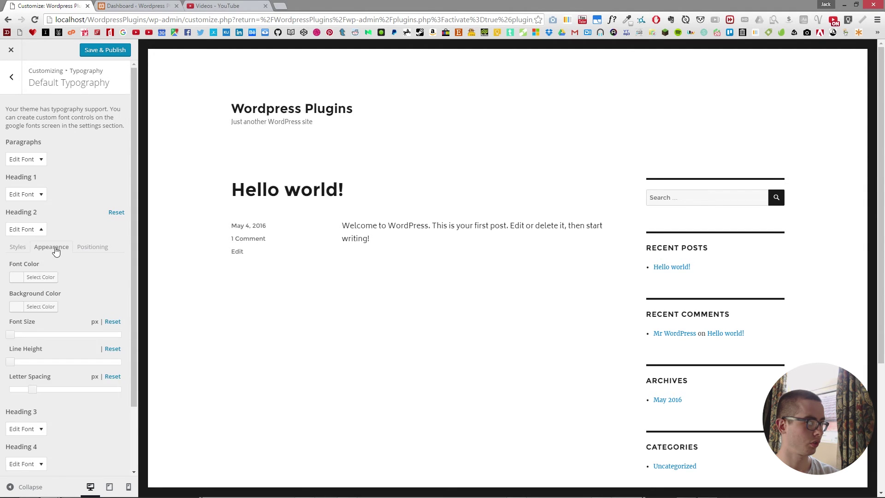
left_click(91, 247)
Step: Give Heading 2 a solid 3px bottom border
left_click(55, 313)
left_click(57, 351)
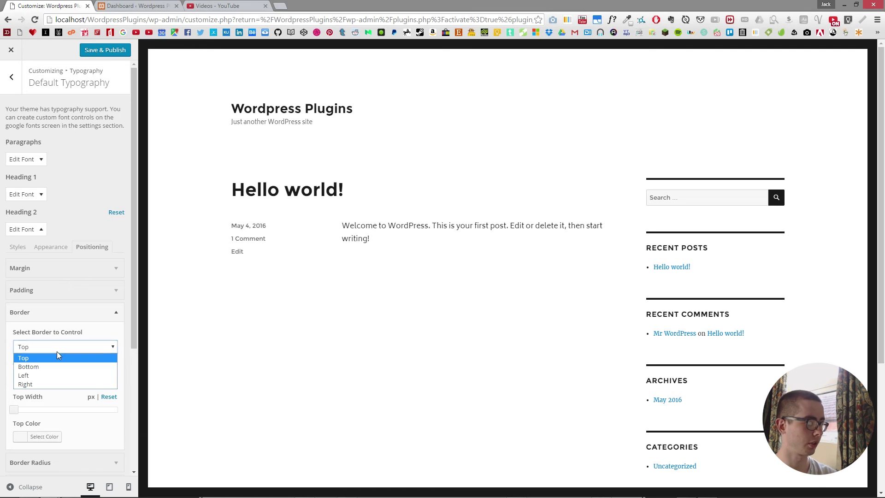
left_click(56, 366)
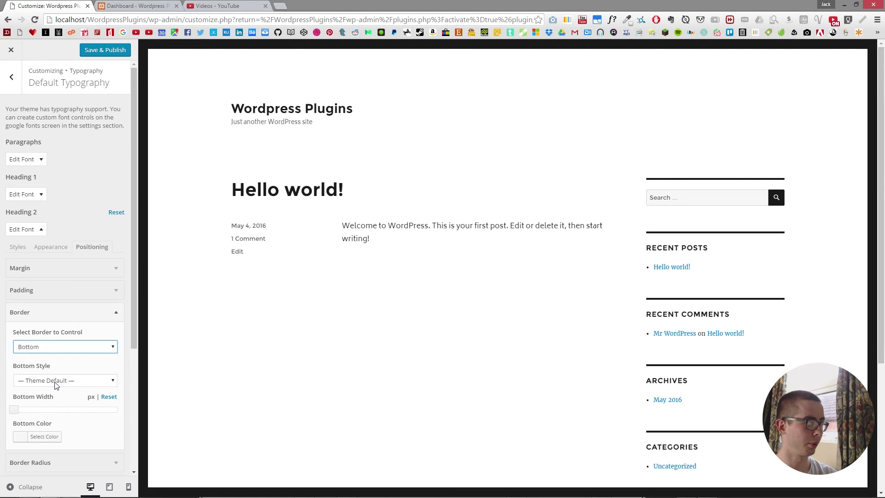
left_click(54, 385)
left_click(53, 412)
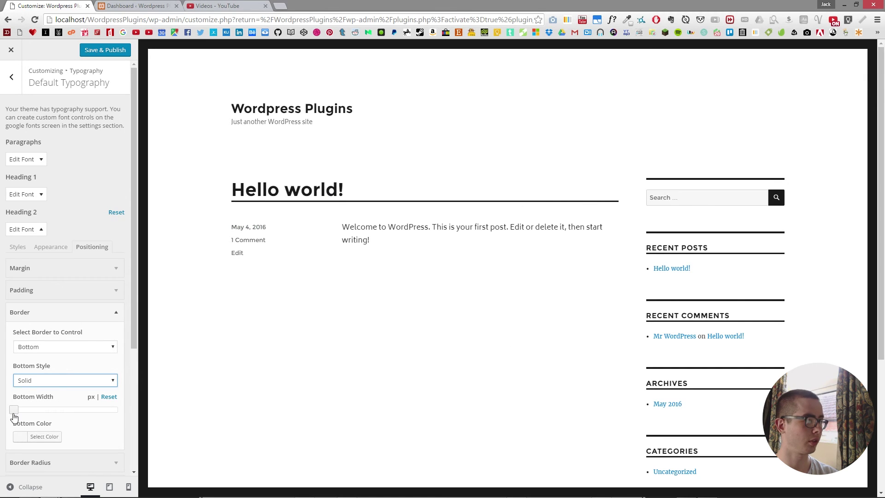
mouse_move(14, 413)
left_mouse_down()
mouse_move(127, 400)
mouse_move(83, 412)
mouse_move(8, 410)
mouse_move(20, 413)
left_mouse_up()
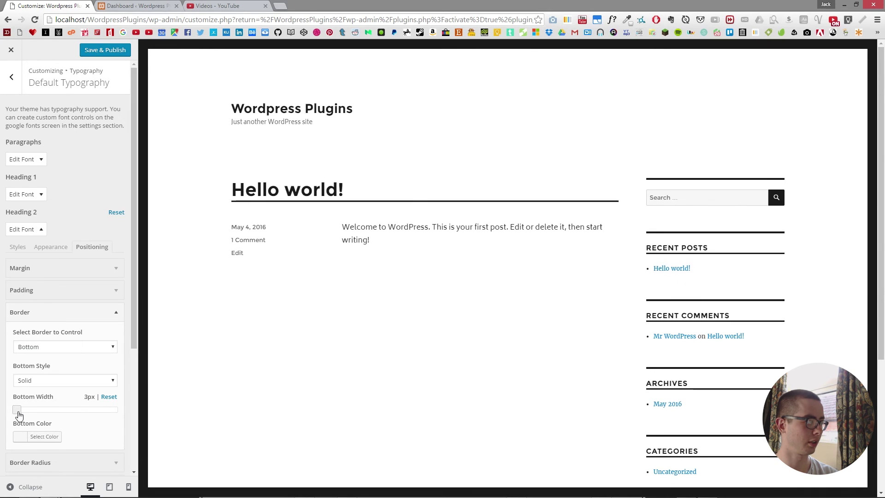
Step: Add 20px of bottom padding to Heading 2
left_click(30, 291)
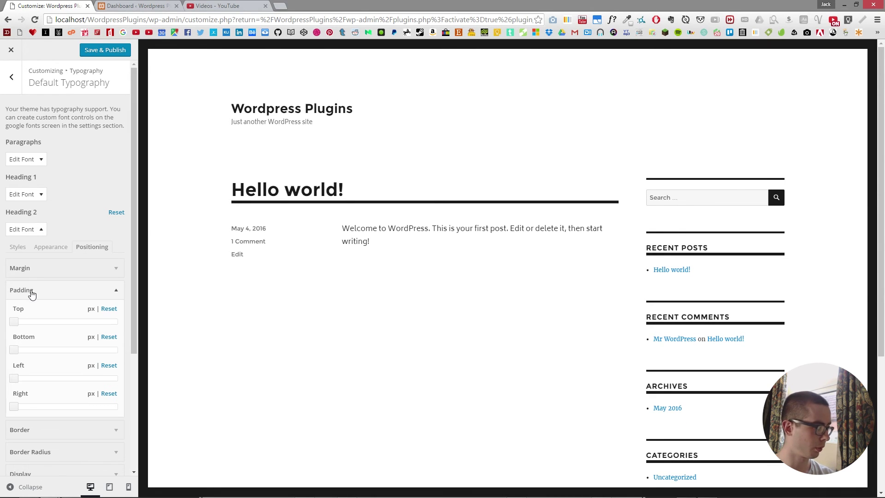
left_click_drag(14, 350, 18, 356)
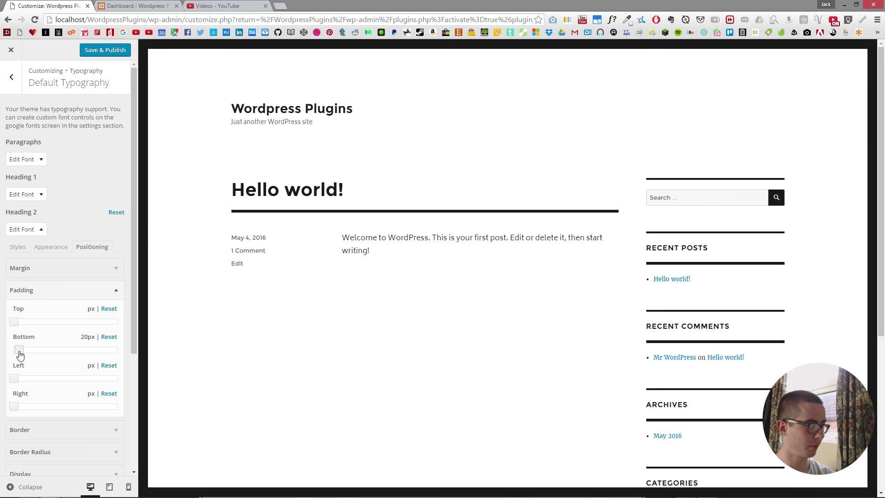
scroll(408, 295, "down", 3)
scroll(583, 306, "down", 2)
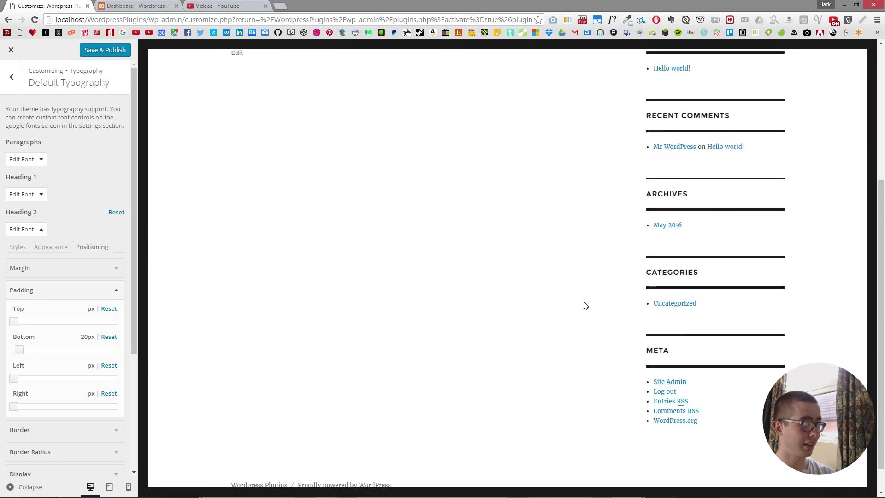
scroll(571, 312, "up", 5)
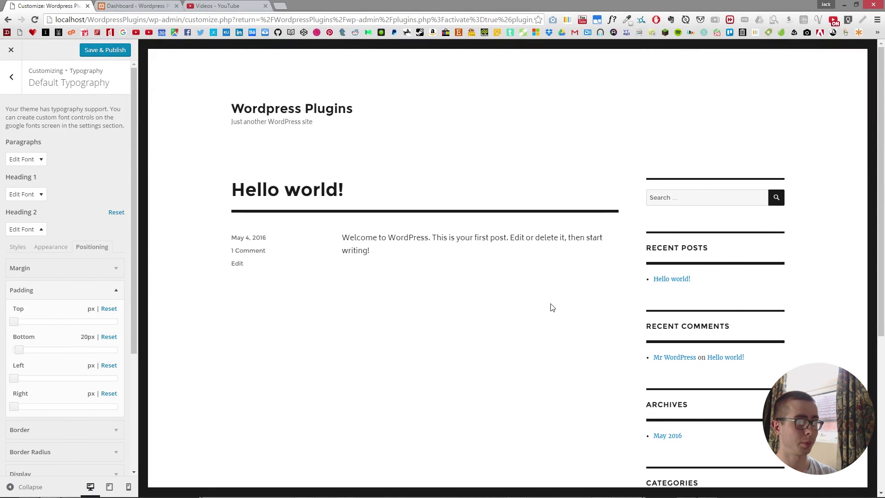